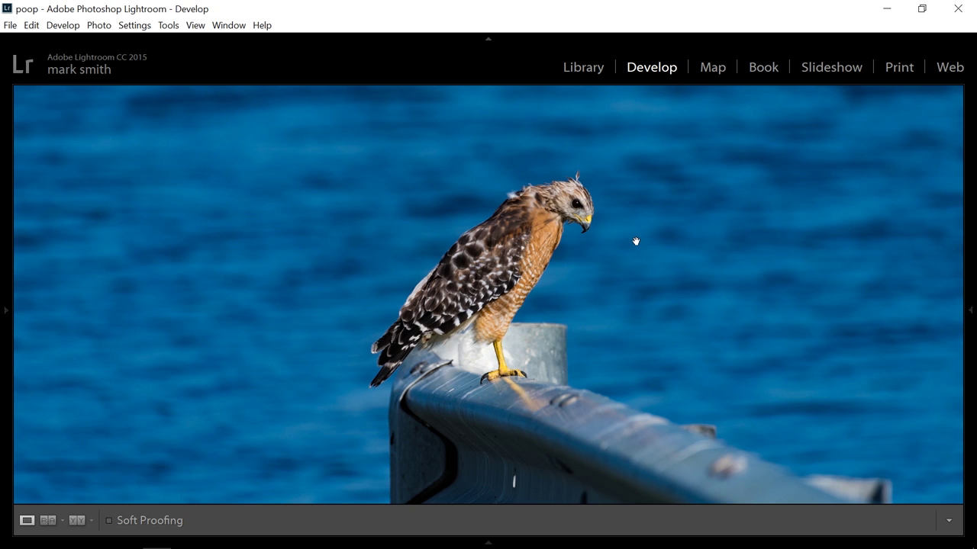
Step: Reset the hawk photo's develop settings from its context menu, then undo the reset
right_click(636, 241)
mouse_move(652, 167)
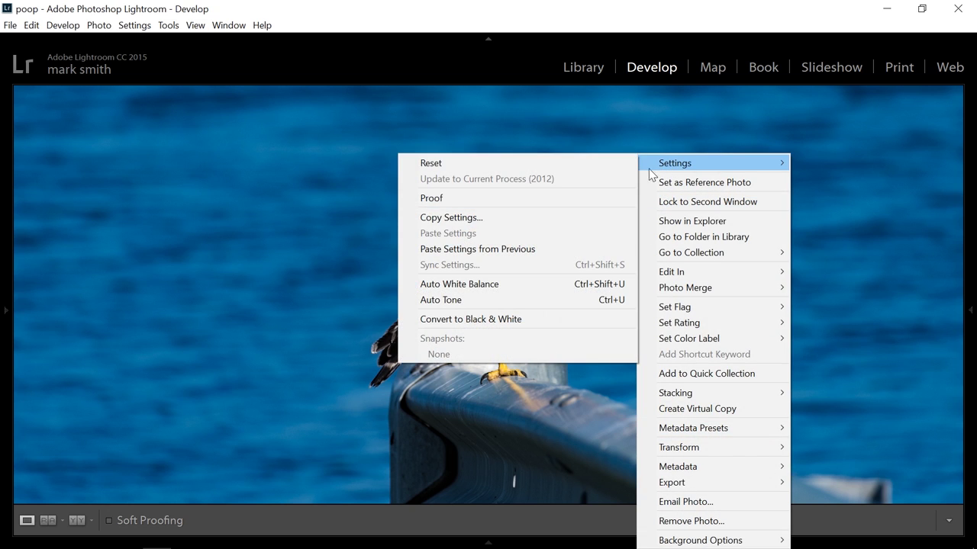
click(478, 163)
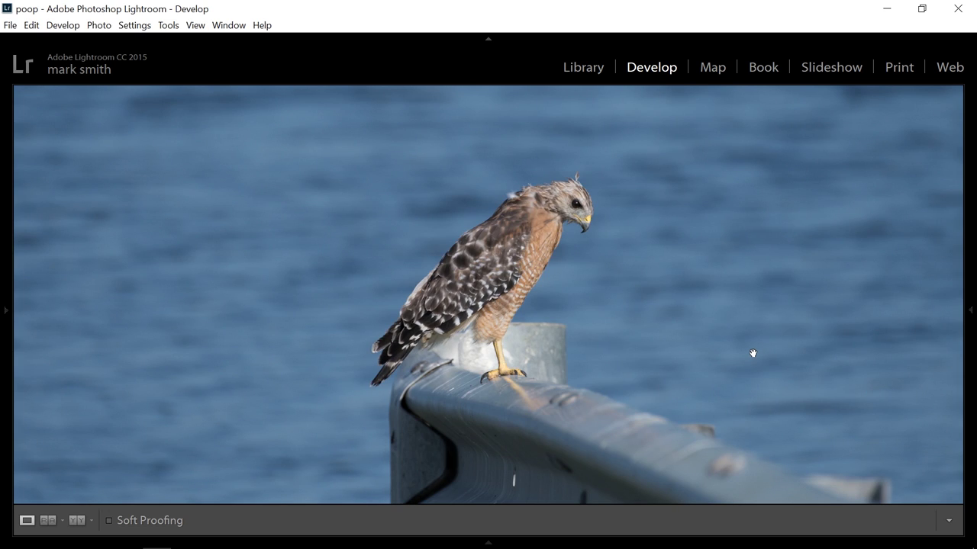
key(ctrl+z)
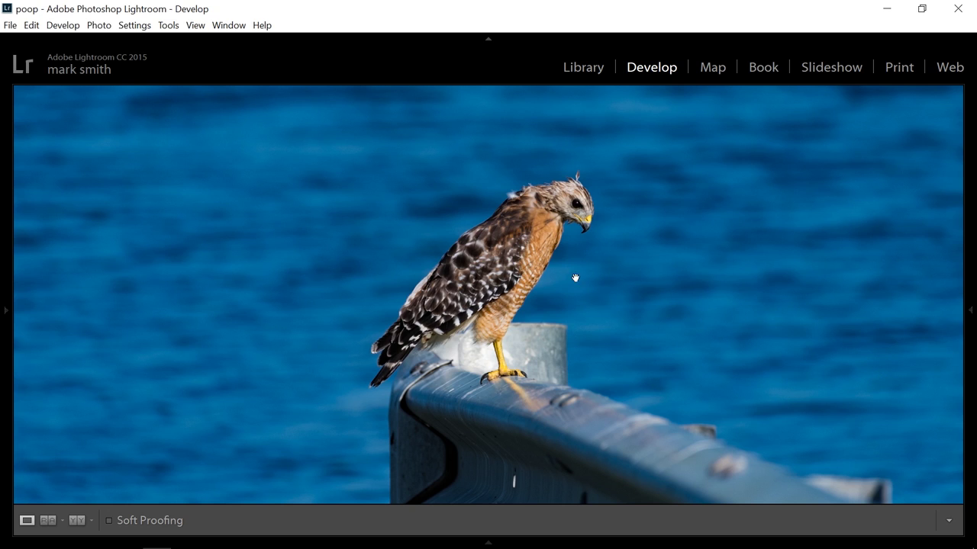
Step: Scroll the right panel to Detail and raise Sharpening Amount to 22
mouse_move(966, 324)
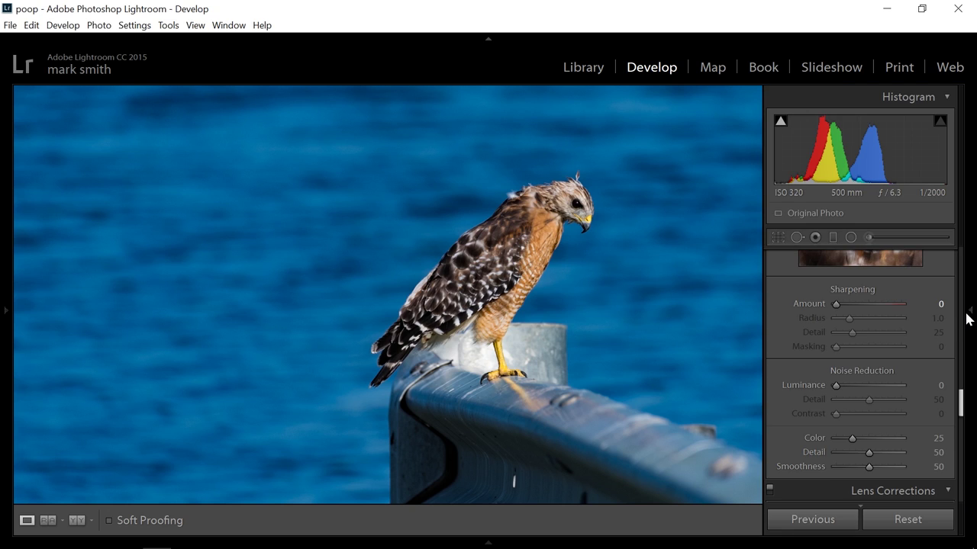
mouse_move(961, 401)
mouse_down()
mouse_move(959, 376)
mouse_move(963, 419)
mouse_up()
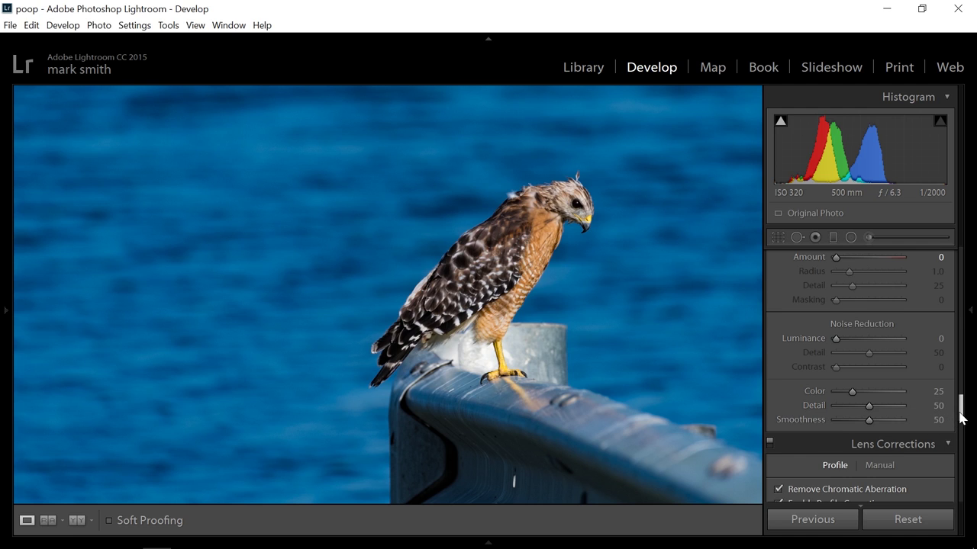
drag(960, 416, 960, 395)
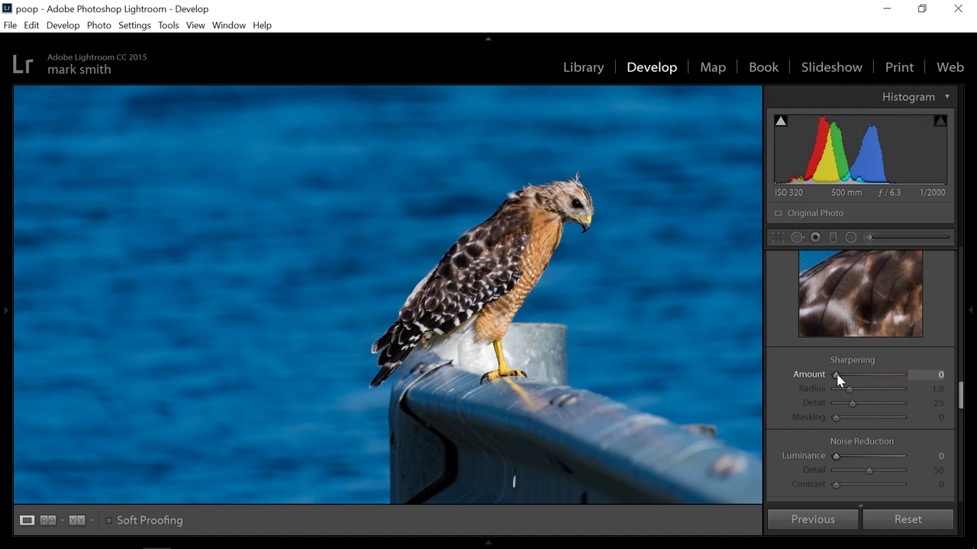
drag(837, 375, 847, 378)
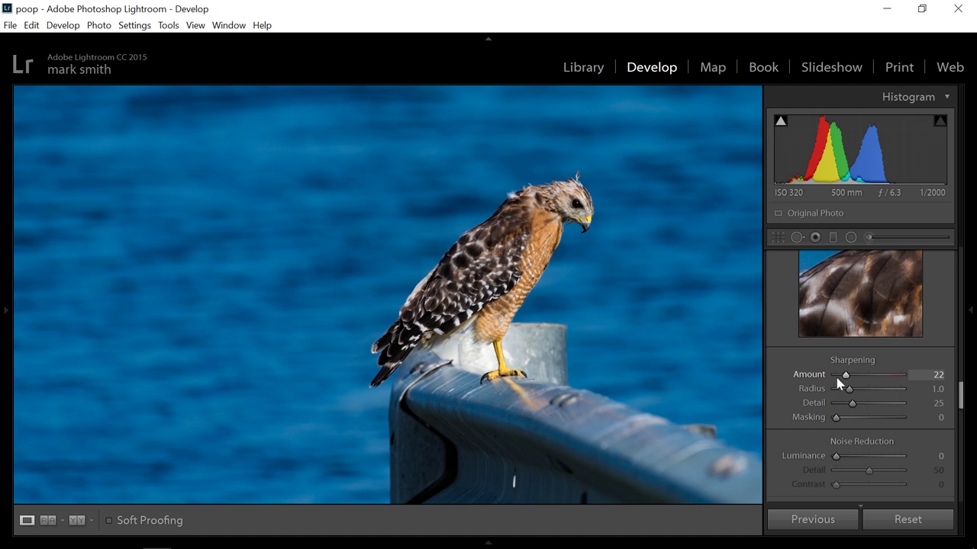
mouse_move(953, 305)
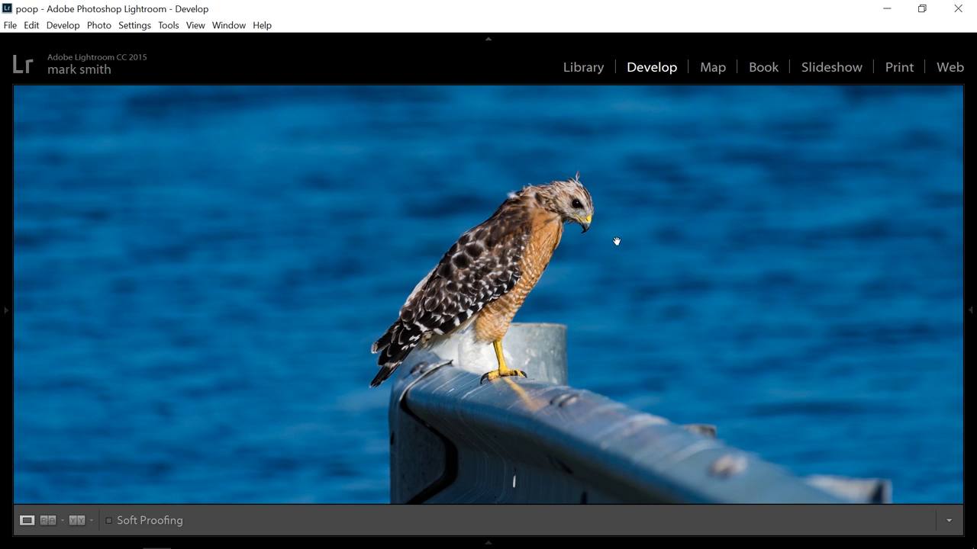
Step: Alt-drag Sharpening Masking to 71 while previewing the mask, then hide the panels
key(alt)
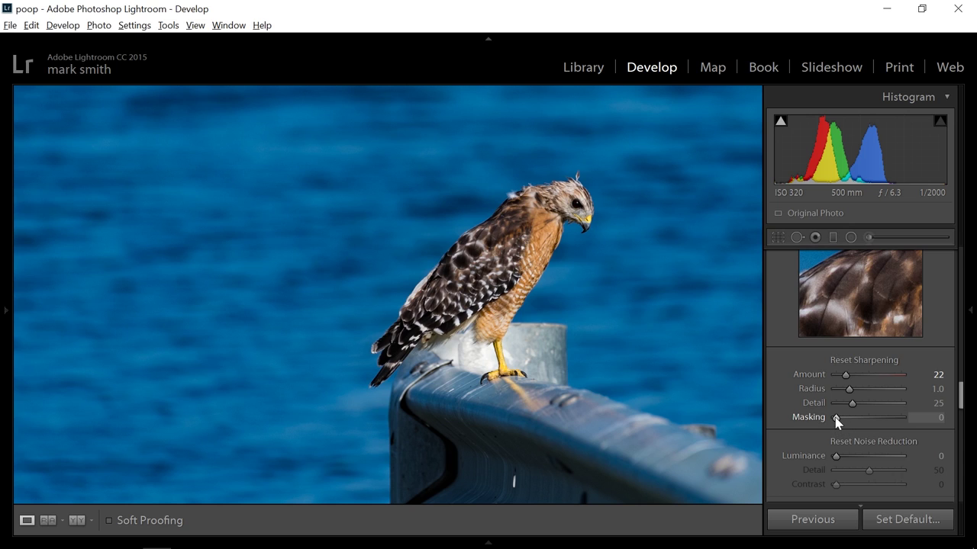
mouse_move(835, 420)
mouse_down()
mouse_move(875, 433)
mouse_move(831, 420)
mouse_up()
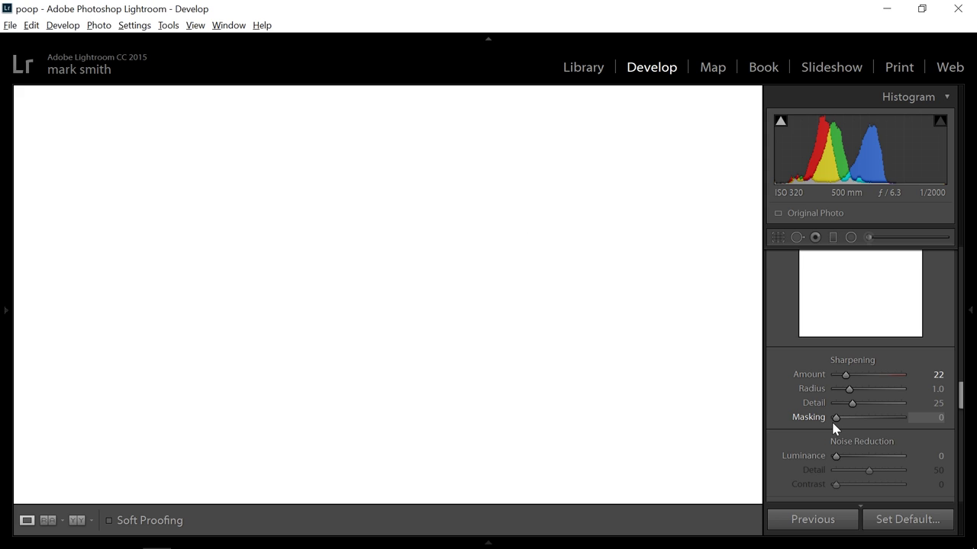
drag(831, 420, 883, 430)
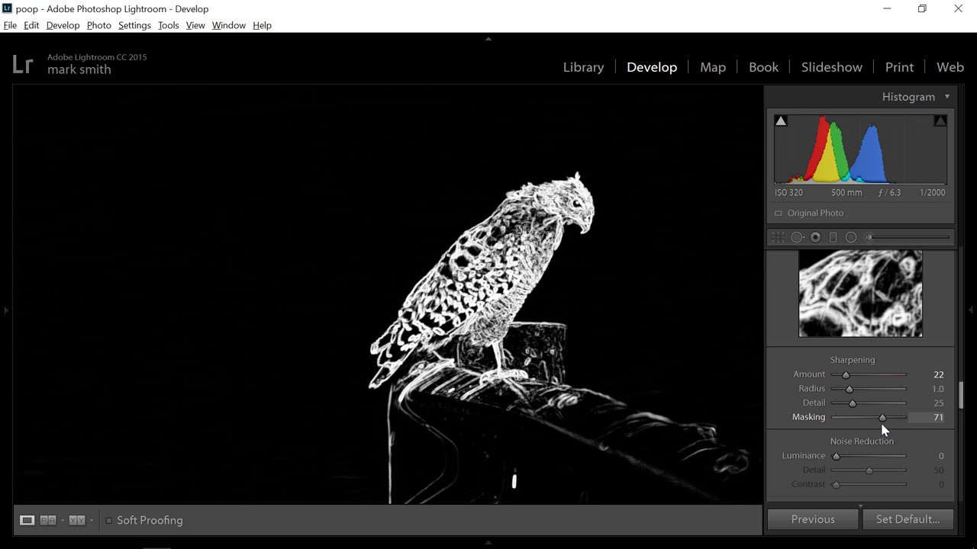
drag(882, 425, 881, 425)
key(Tab)
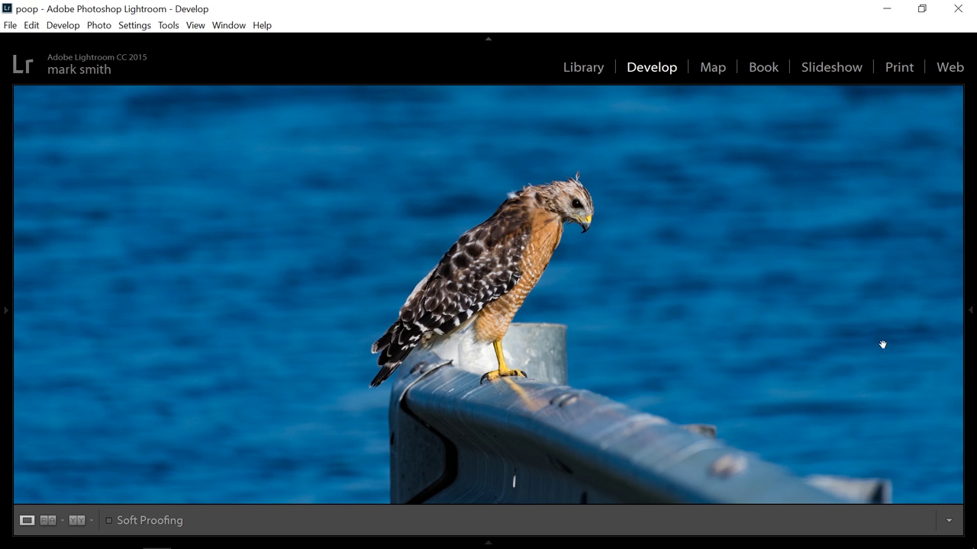
Step: Raise Sharpening Amount further and zoom in on the hawk's back feathers
mouse_move(970, 343)
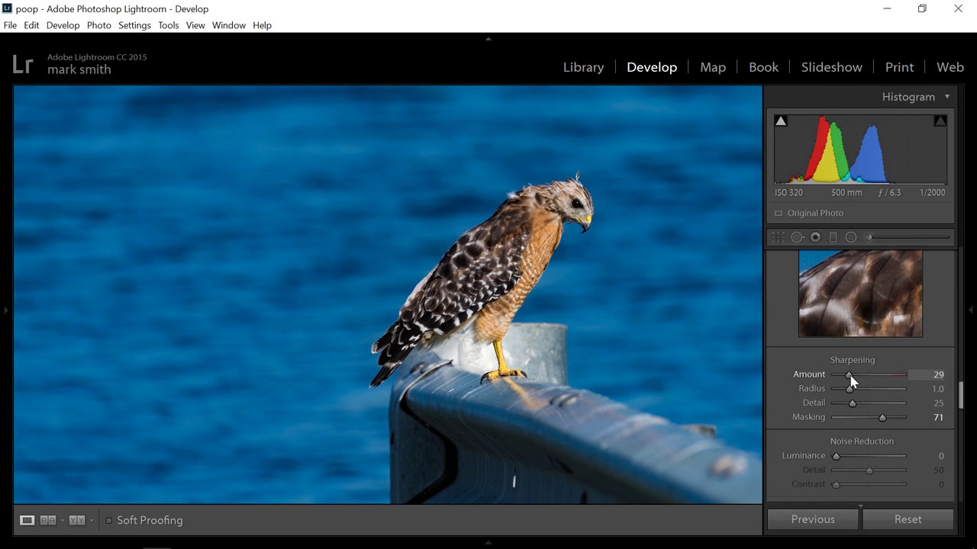
drag(849, 376, 866, 376)
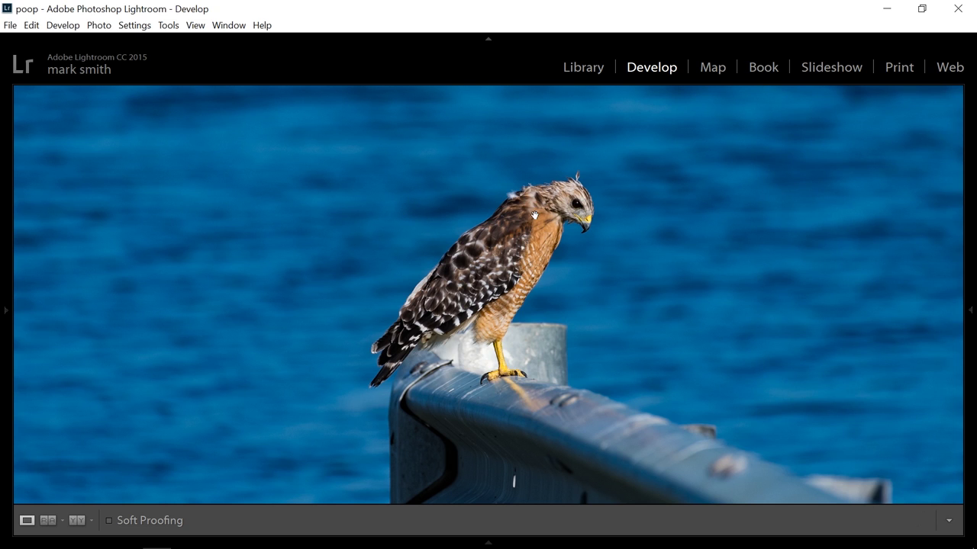
click(499, 182)
Step: Pan the close-up across the water, feathers and head, then zoom out and back in on the water
drag(499, 182, 669, 368)
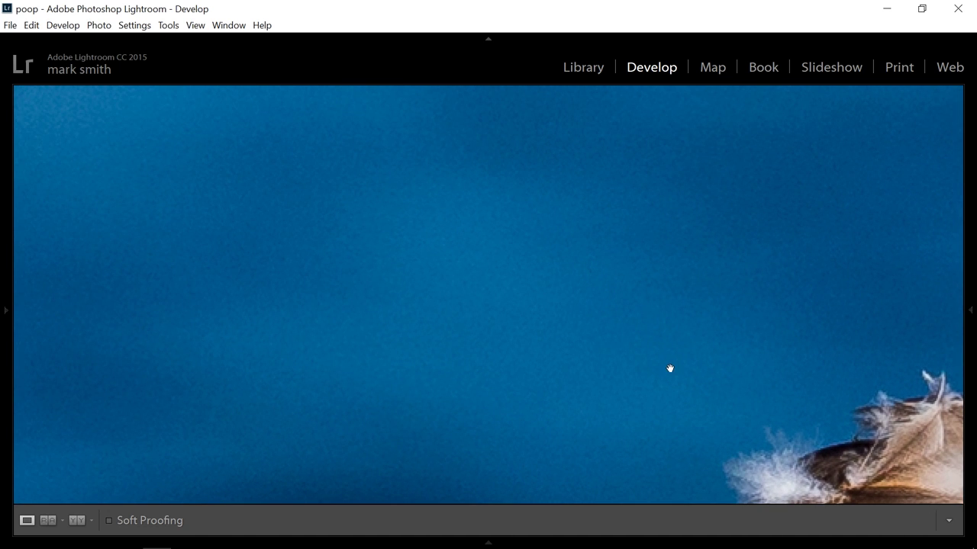
drag(613, 251, 784, 461)
drag(417, 286, 553, 332)
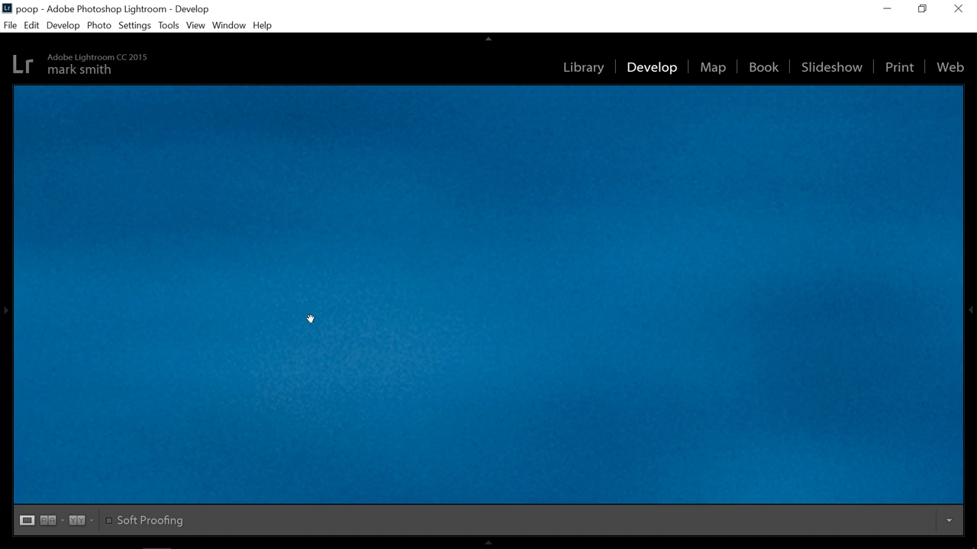
drag(290, 288, 460, 359)
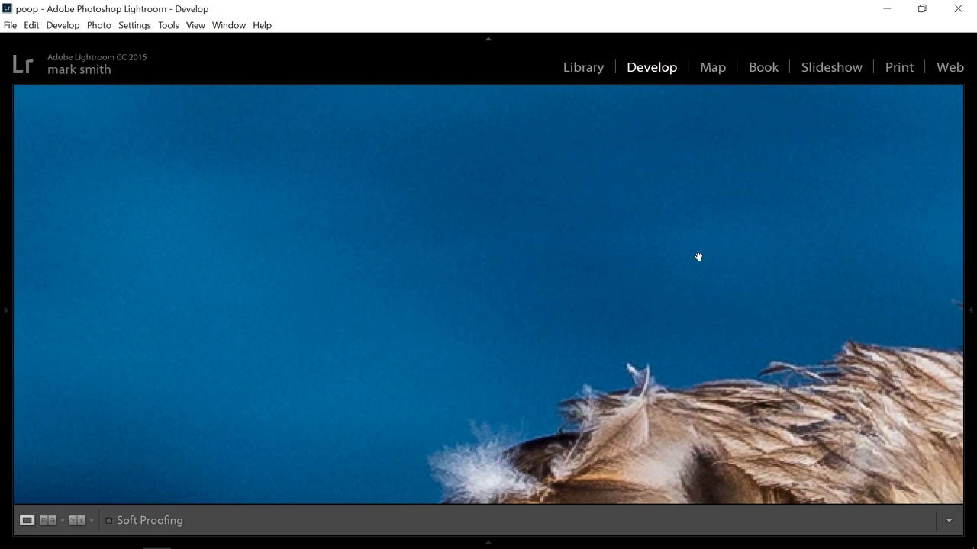
drag(674, 280, 583, 302)
key(ctrl+minus)
key(ctrl+minus)
key(ctrl+minus)
key(ctrl+minus)
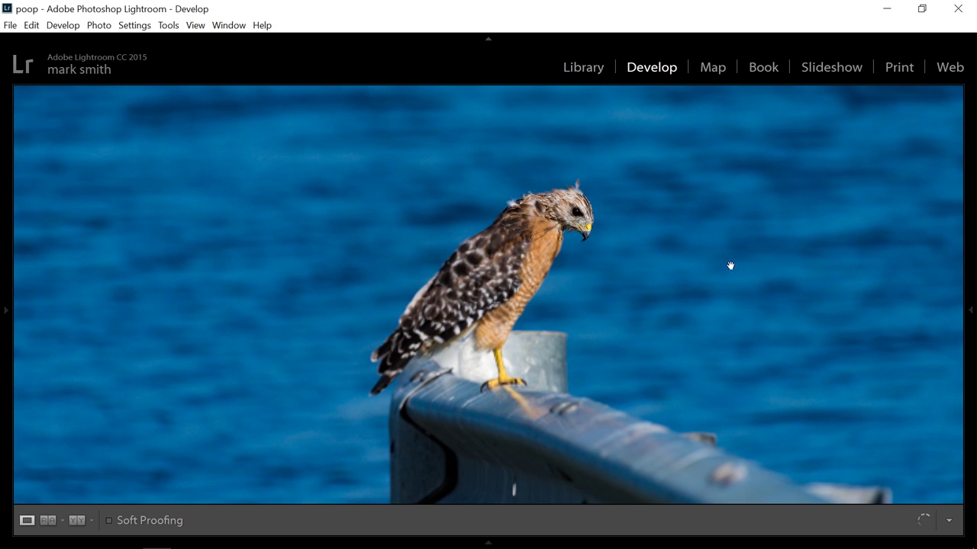
click(443, 183)
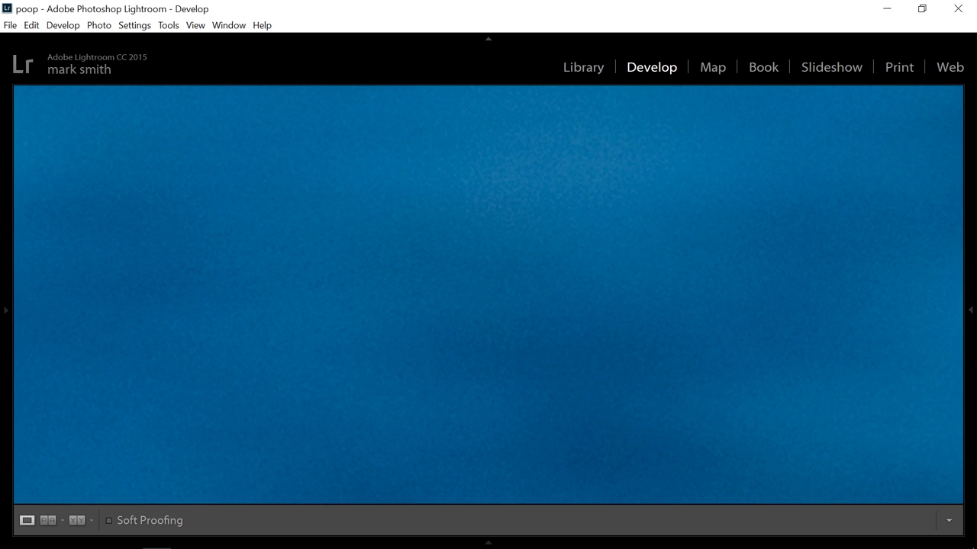
Step: Apply Luminance noise reduction, trying 38 before raising it to about 46
click(971, 310)
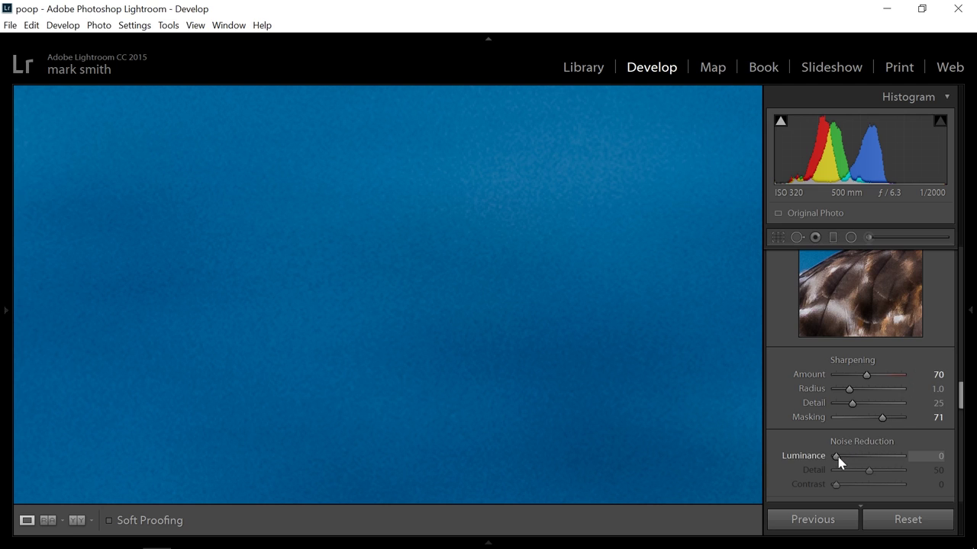
drag(837, 456, 867, 473)
key(Tab)
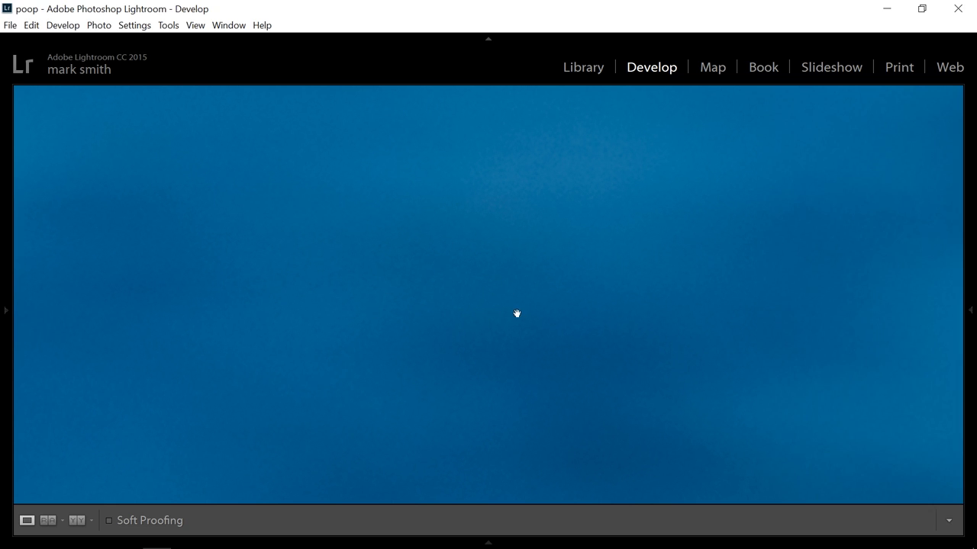
mouse_move(966, 312)
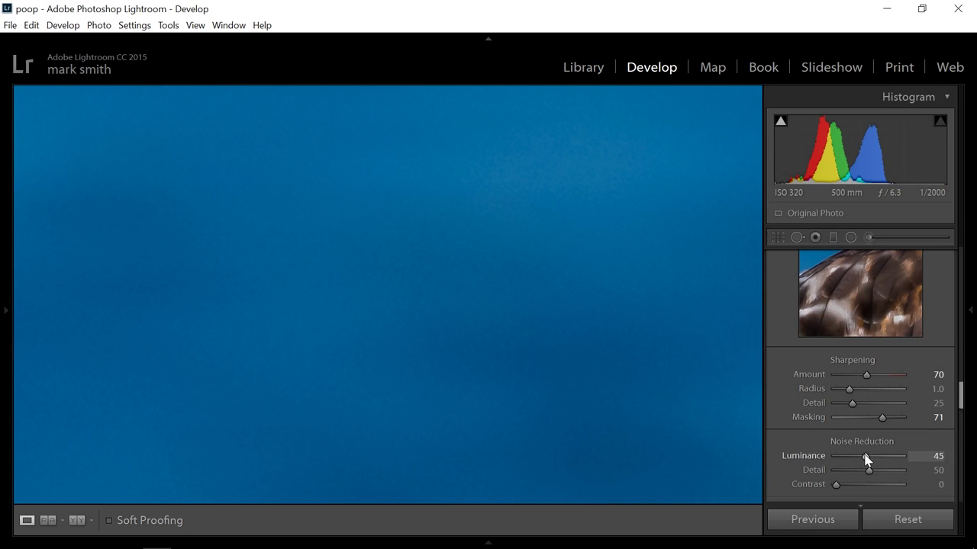
drag(866, 459, 862, 458)
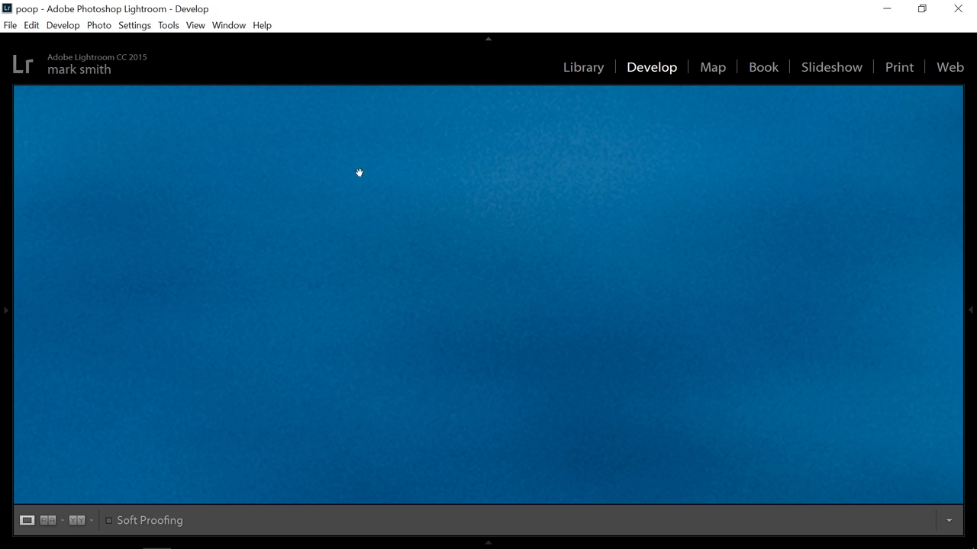
mouse_move(975, 369)
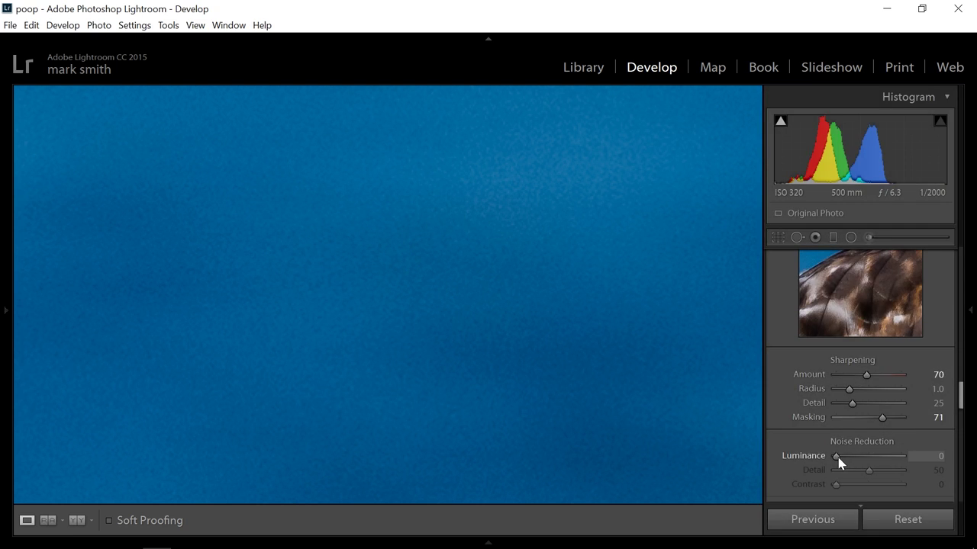
drag(857, 462, 868, 463)
Step: Hide the panels and zoom in and out on the water and hawk to judge the smoothing
key(Tab)
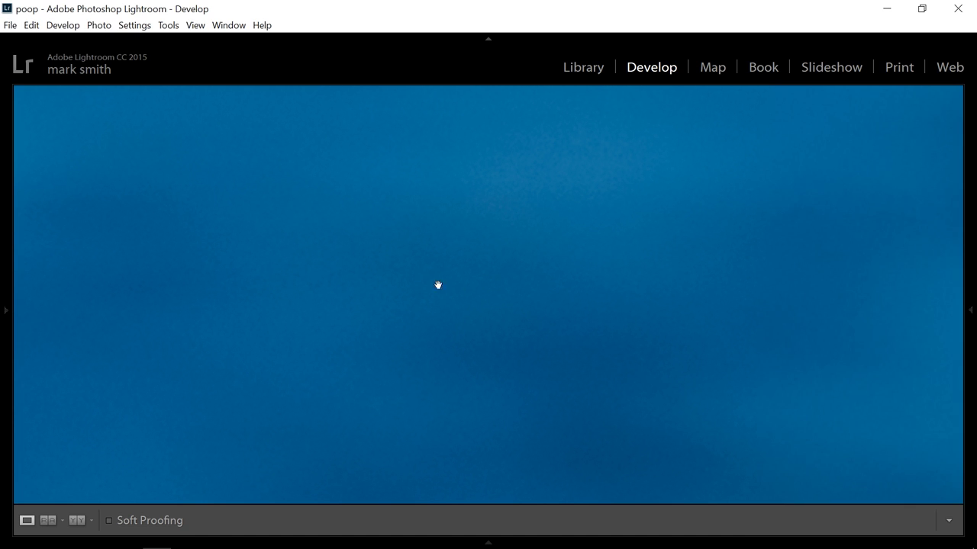
drag(597, 317, 432, 277)
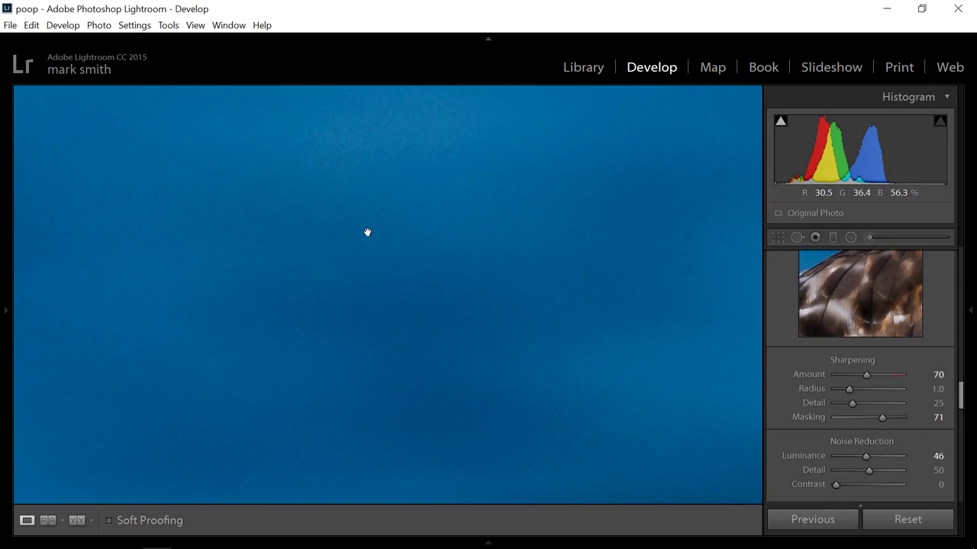
click(528, 351)
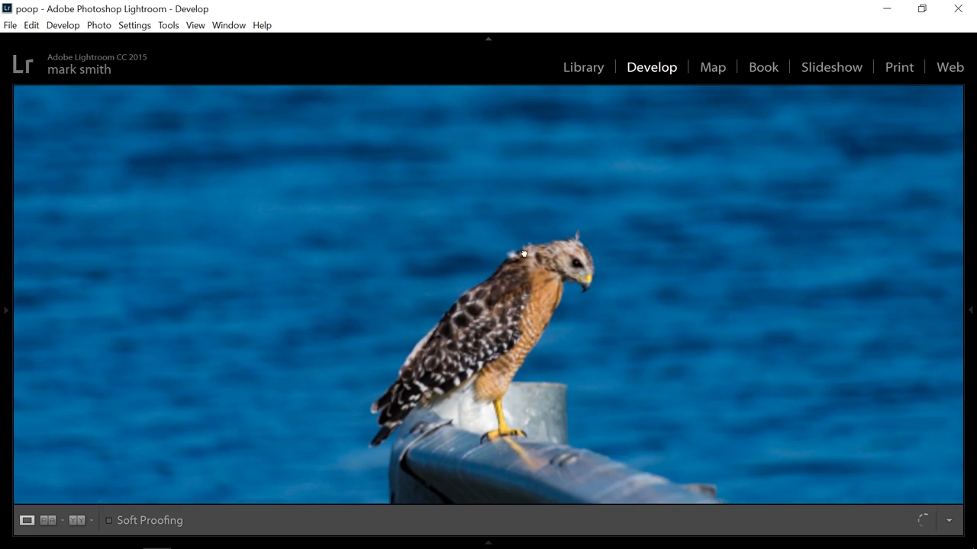
click(518, 215)
drag(563, 241, 634, 320)
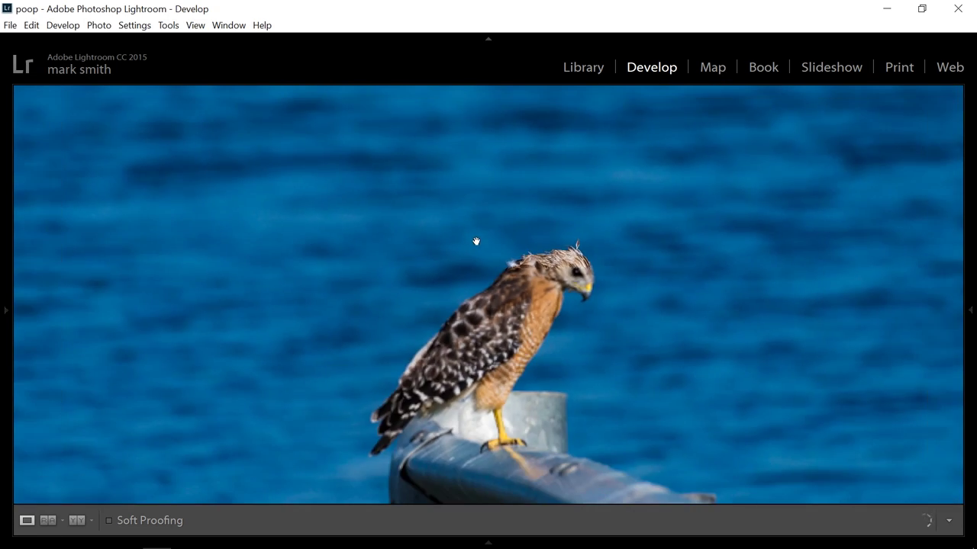
click(476, 240)
click(463, 221)
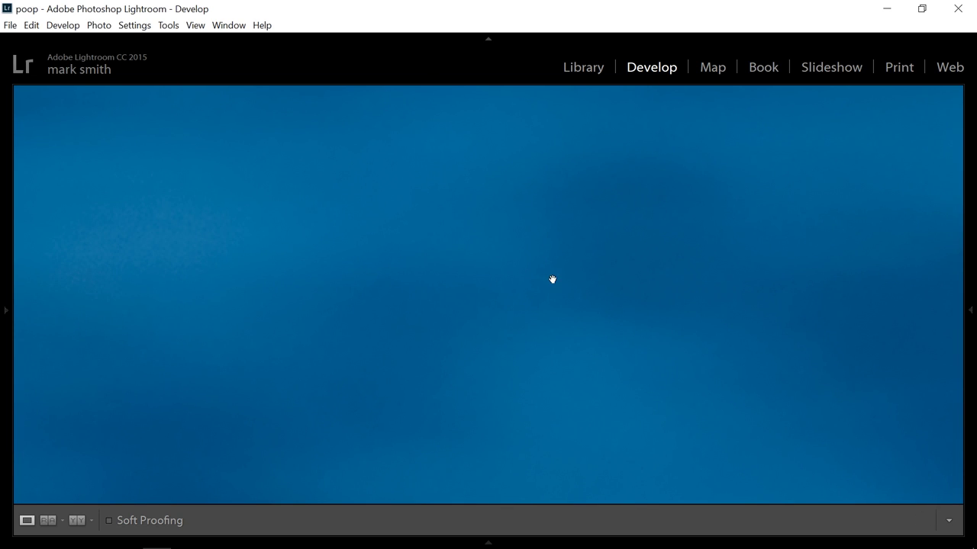
click(598, 355)
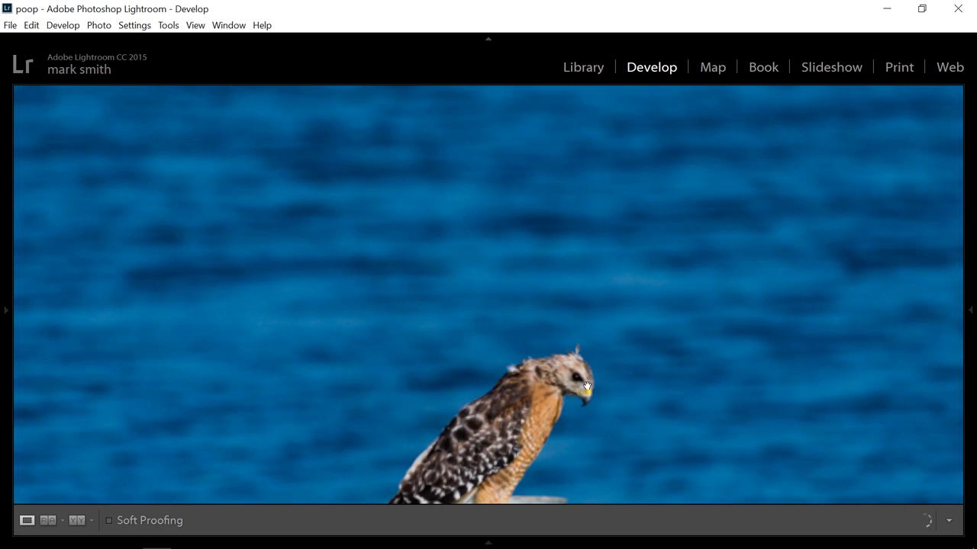
mouse_move(974, 315)
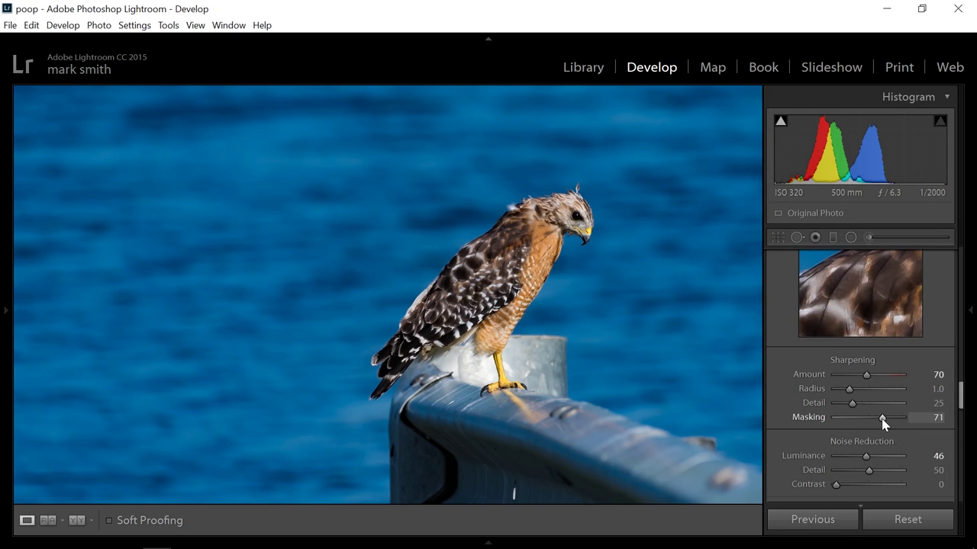
Step: Alt-drag Sharpening Masking down to 63 while previewing the mask on the bird
key(alt)
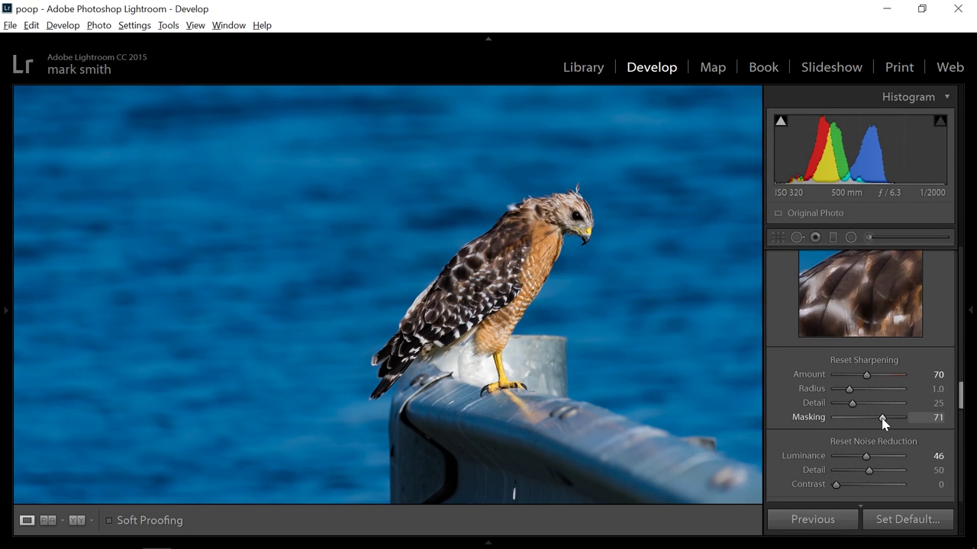
drag(882, 418, 877, 440)
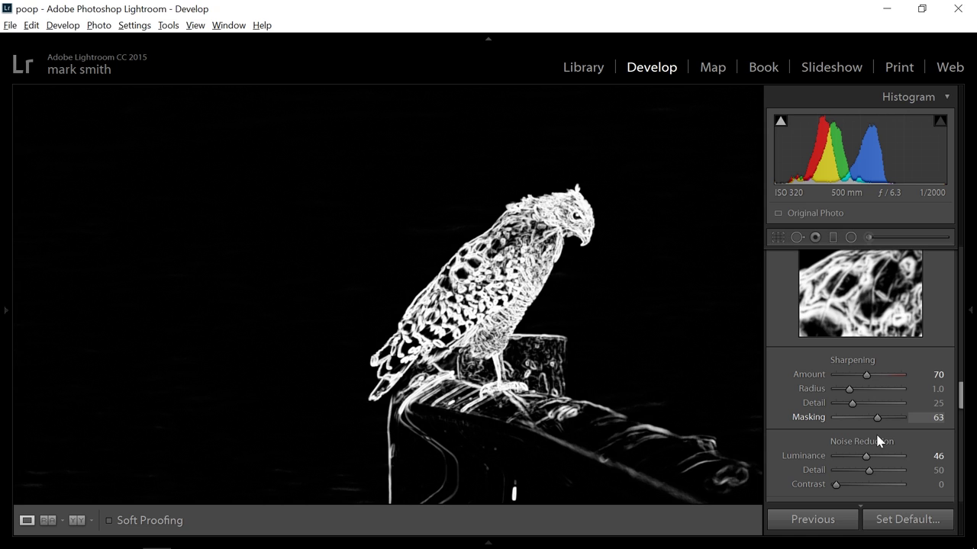
drag(877, 442, 872, 414)
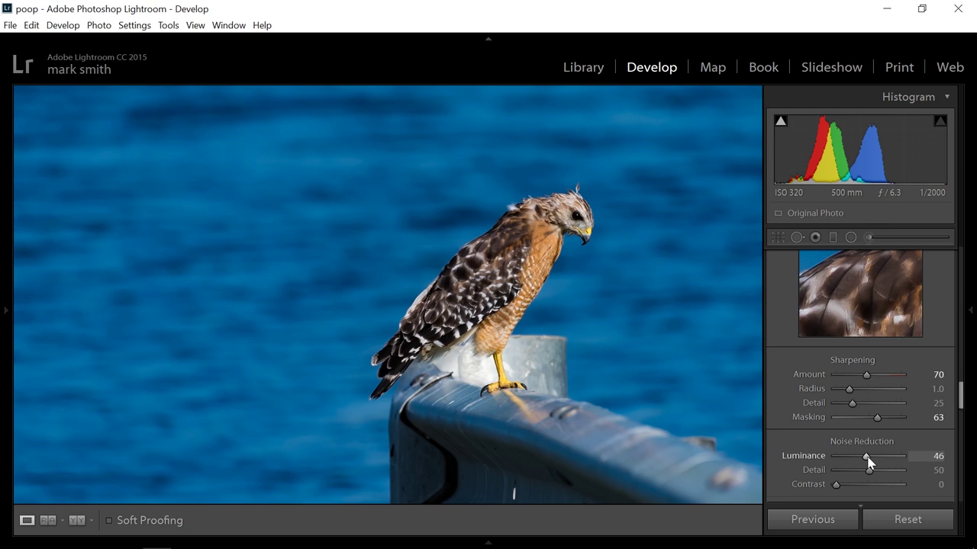
Step: Set Luminance noise reduction to 47 and hide the side panels
drag(866, 456, 844, 458)
drag(869, 468, 868, 469)
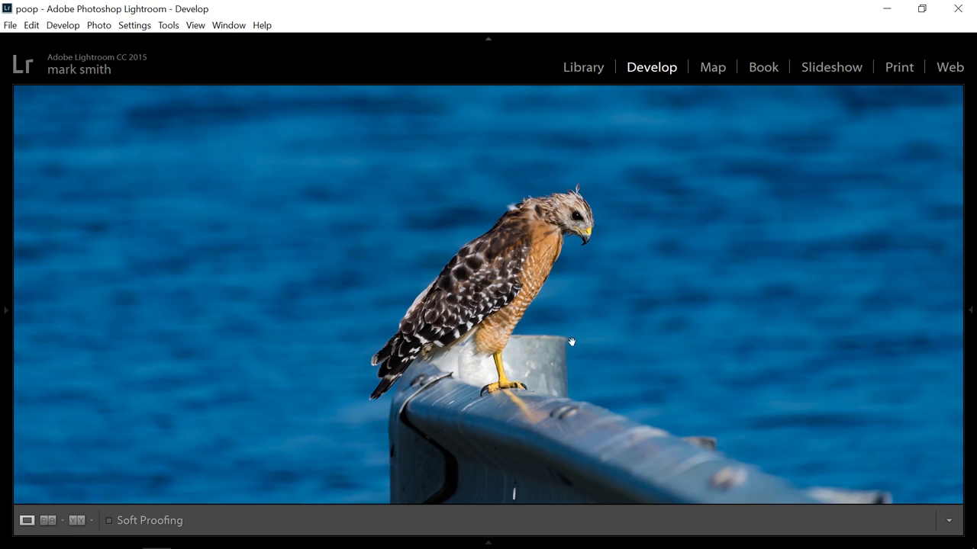
key(Tab)
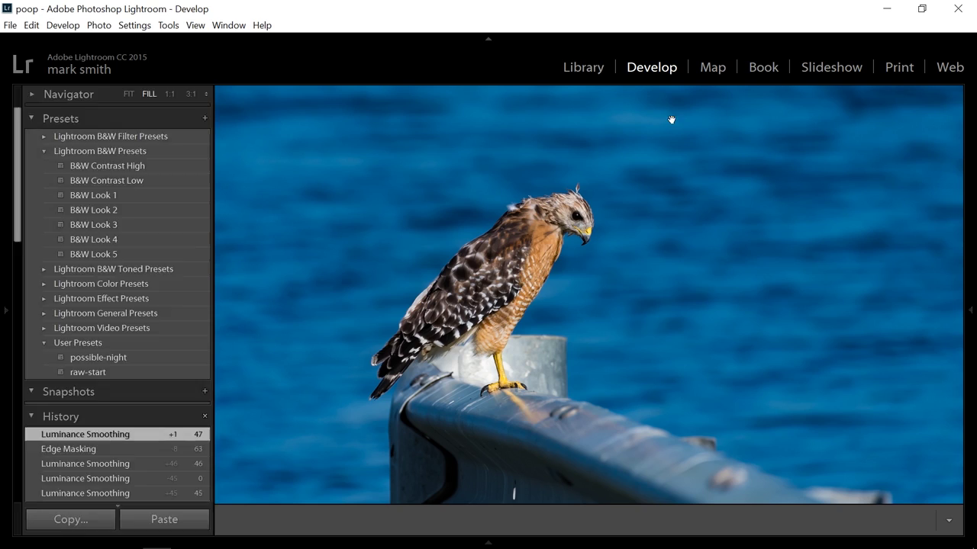
Step: Select snail kite photo 1890 in the Library and open it in Develop
click(583, 69)
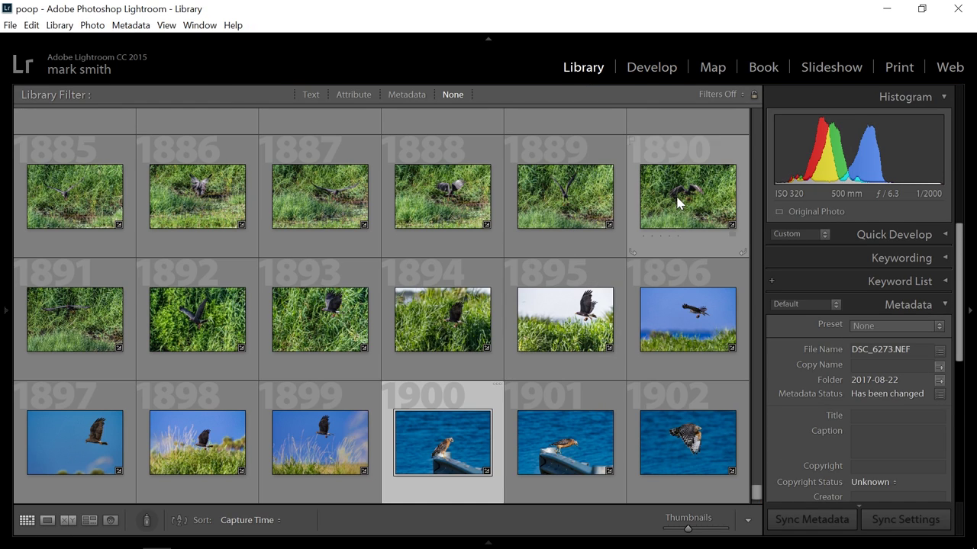
click(676, 201)
click(650, 69)
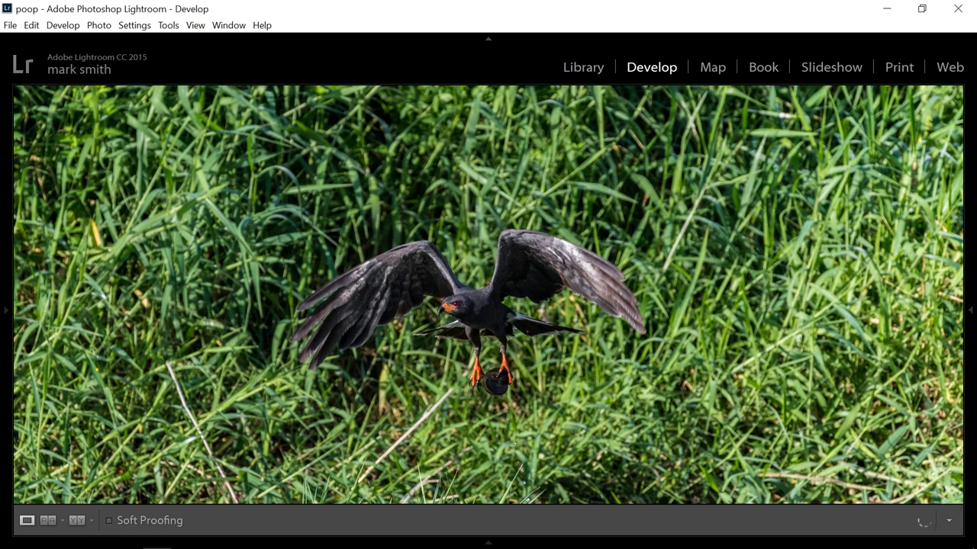
mouse_move(969, 340)
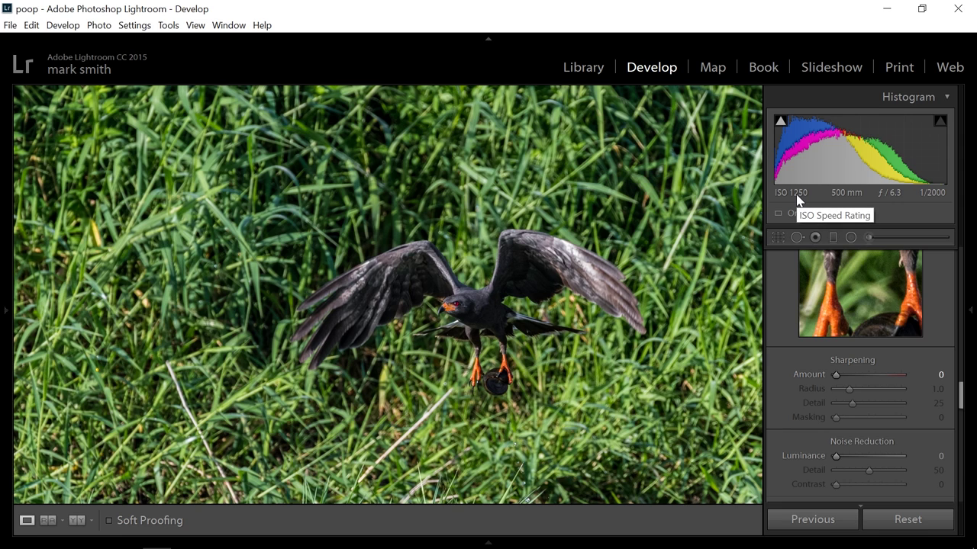
Step: Zoom to 1:1 and pan across the grass to inspect the noise, then return to fit view
click(451, 223)
drag(451, 223, 497, 196)
click(608, 344)
click(447, 277)
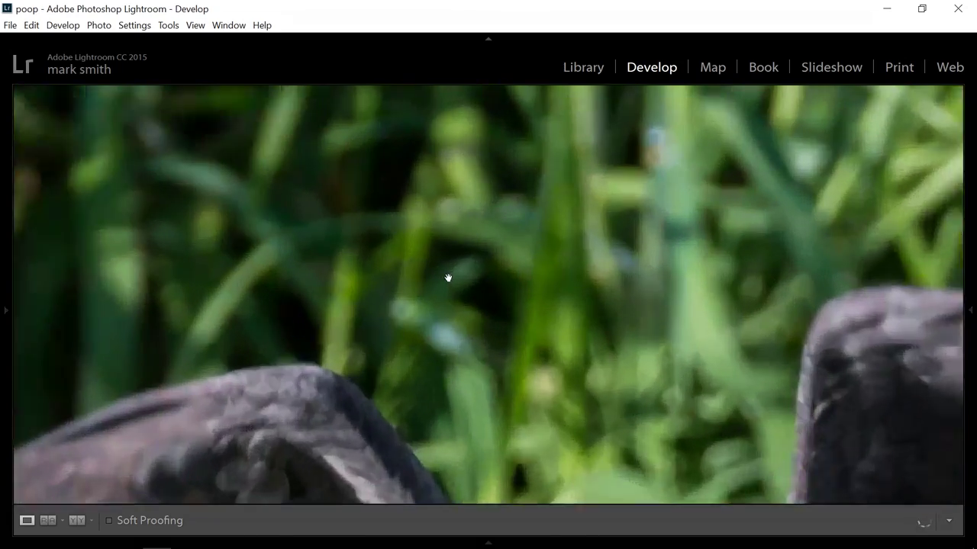
drag(447, 277, 456, 268)
click(456, 268)
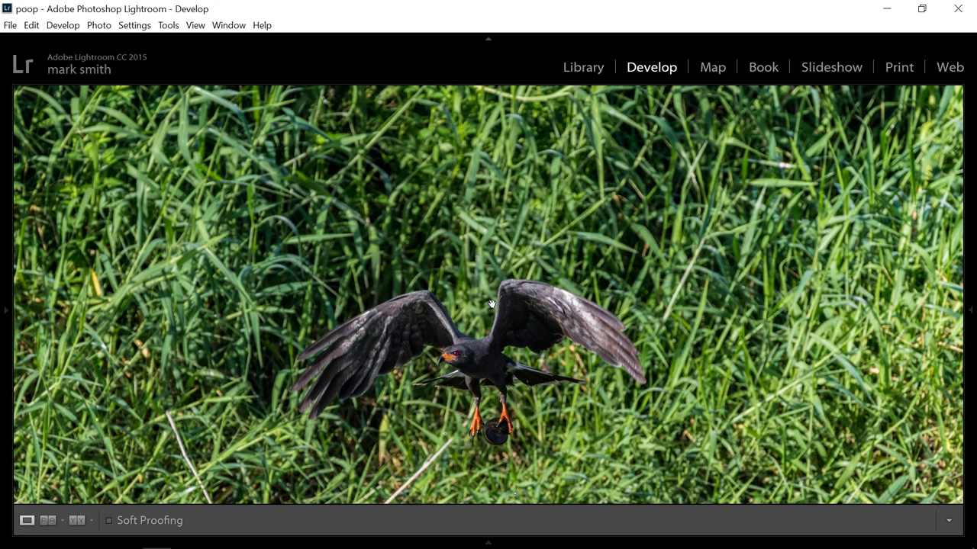
drag(487, 347, 480, 324)
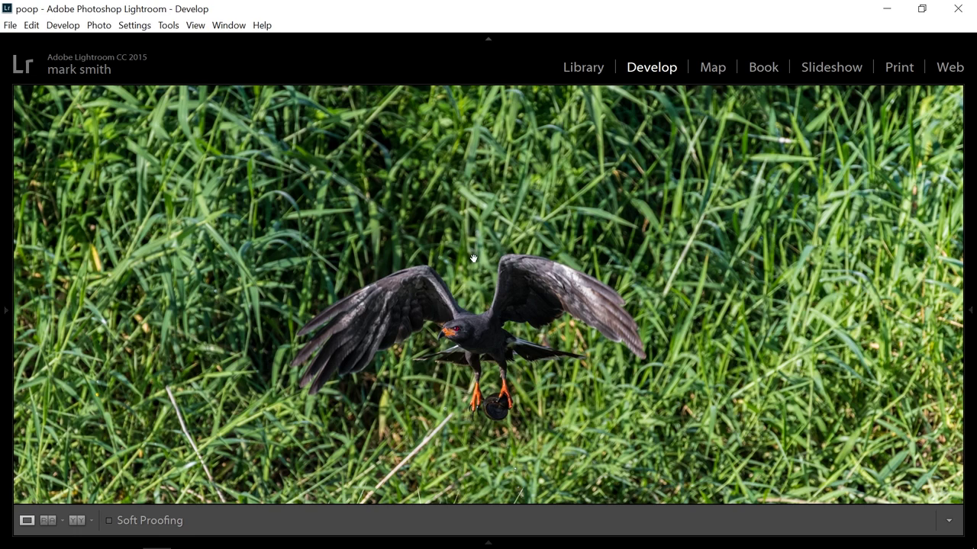
Step: Set Sharpening Amount to 15 and Alt-drag Masking while previewing the mask
mouse_move(971, 313)
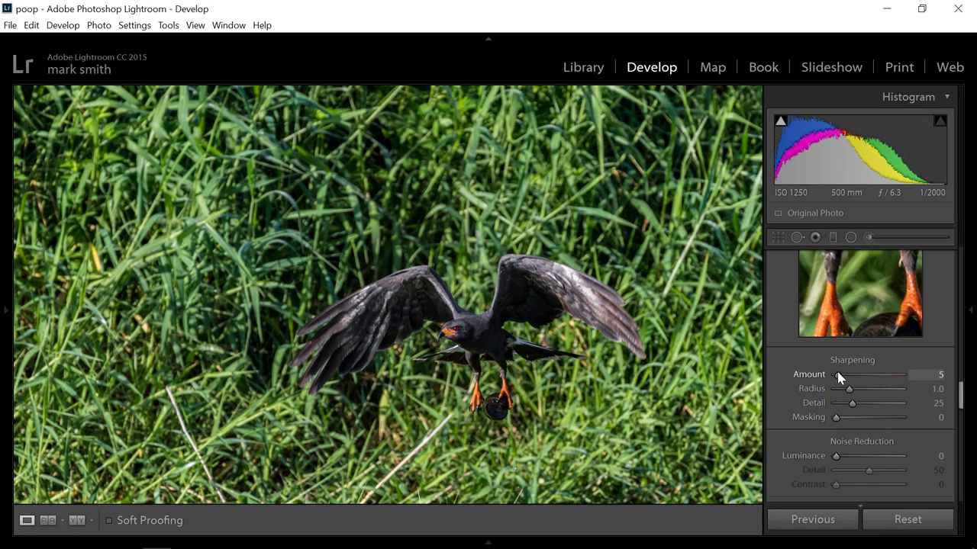
drag(836, 375, 842, 375)
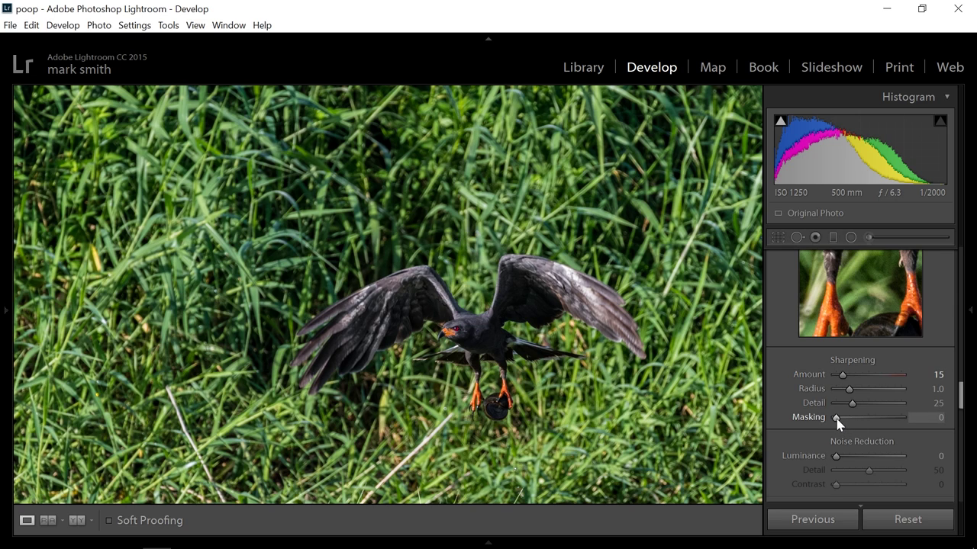
key(alt)
drag(838, 419, 863, 421)
key(alt)
key(alt)
mouse_move(859, 418)
mouse_down()
mouse_move(847, 417)
mouse_move(866, 434)
mouse_move(898, 427)
mouse_move(870, 419)
mouse_up()
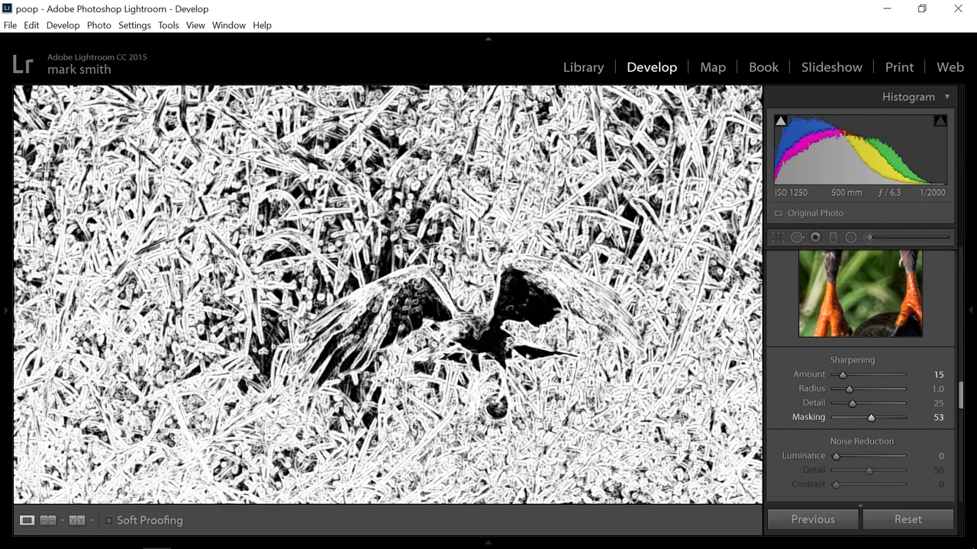
key(Tab)
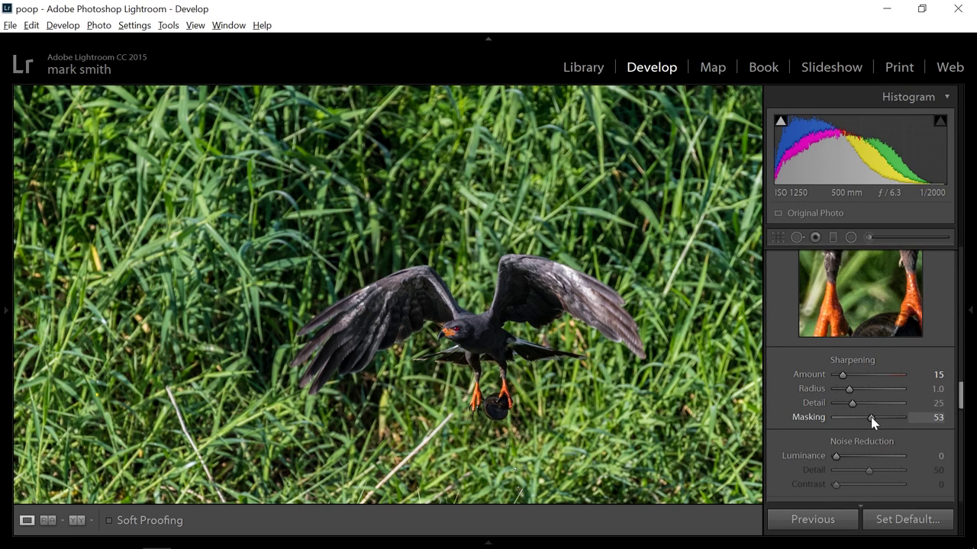
Step: Try Masking at 95, then lower it to settle at 69 and hide the panels
alt+click(871, 418)
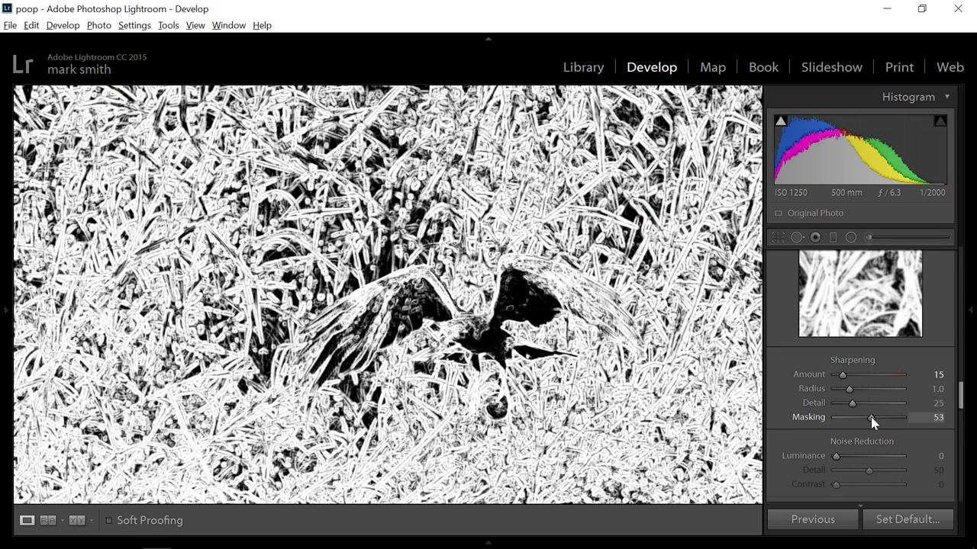
drag(871, 418, 898, 422)
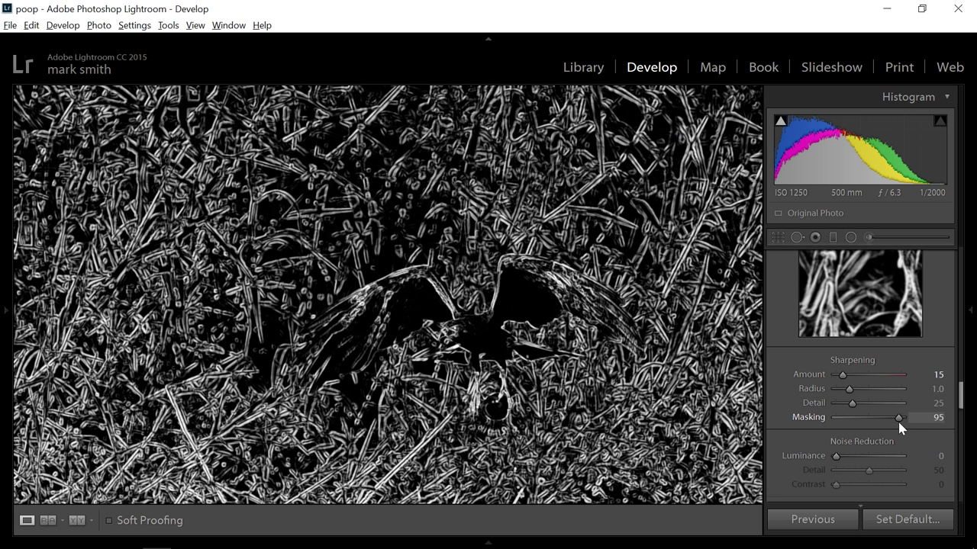
key(Tab)
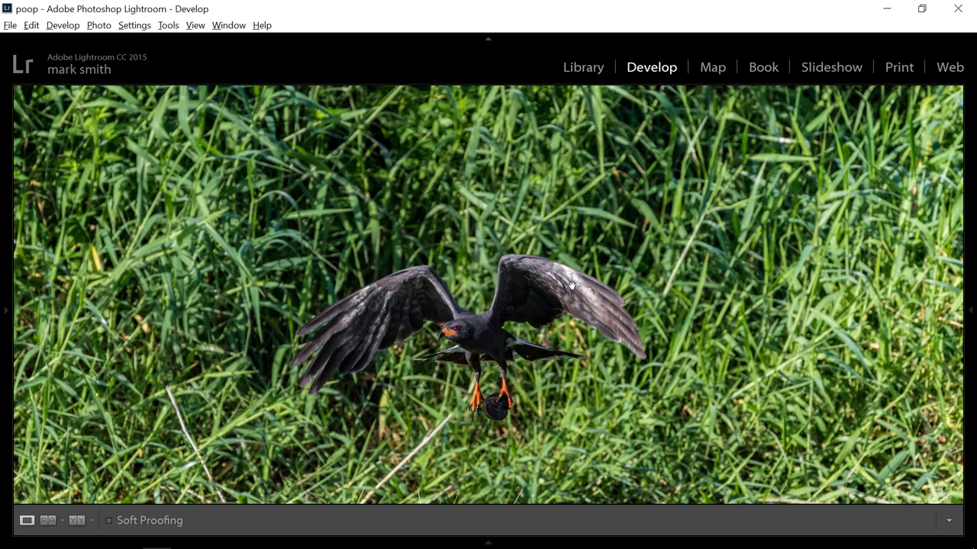
key(Tab)
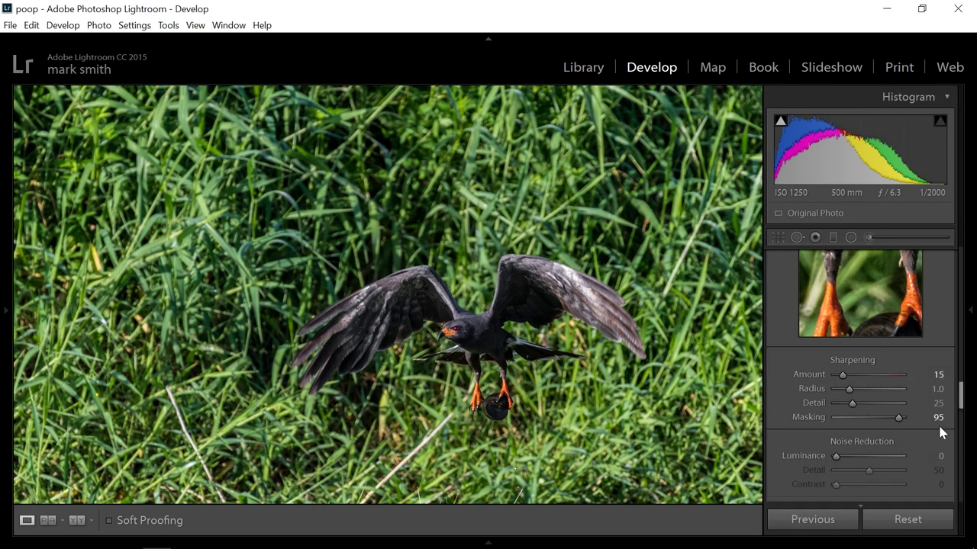
alt+click(896, 421)
drag(893, 417, 876, 474)
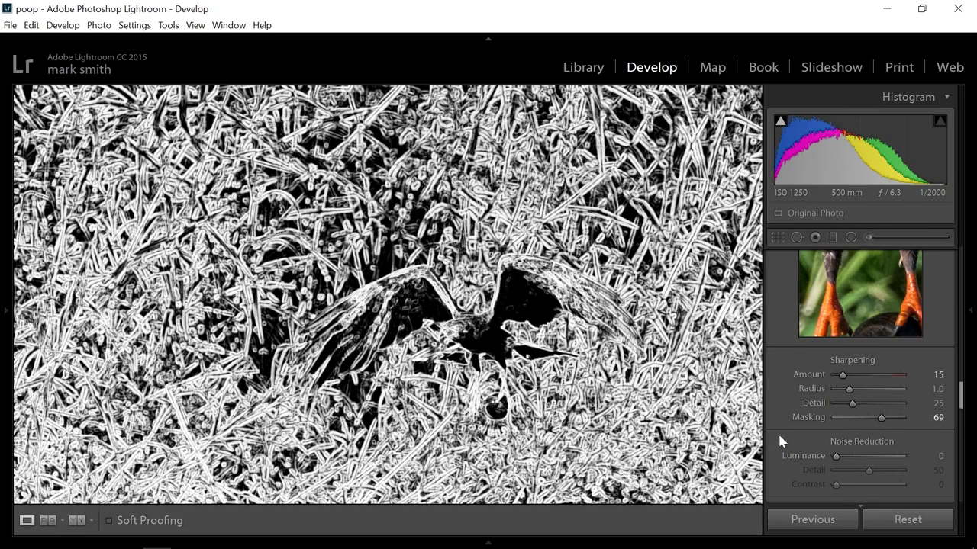
key(Tab)
Step: Zoom in between the wings and tune Luminance noise reduction between 50 and 30, settling at 43
click(464, 263)
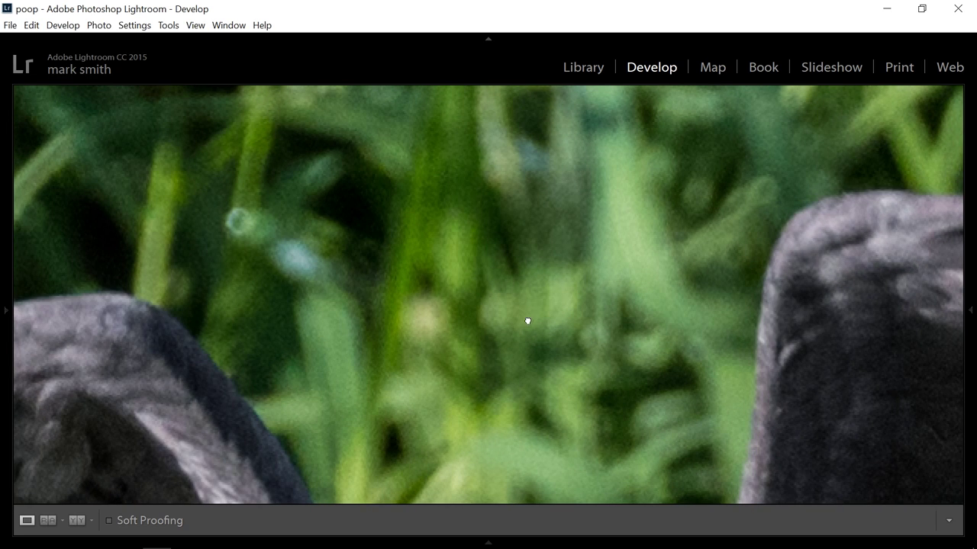
drag(525, 320, 539, 283)
mouse_move(973, 336)
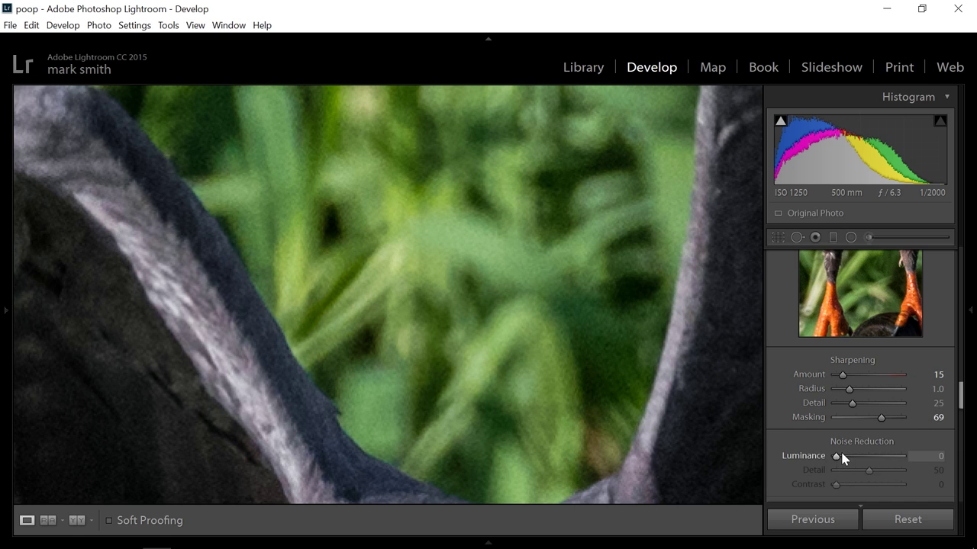
drag(837, 457, 861, 463)
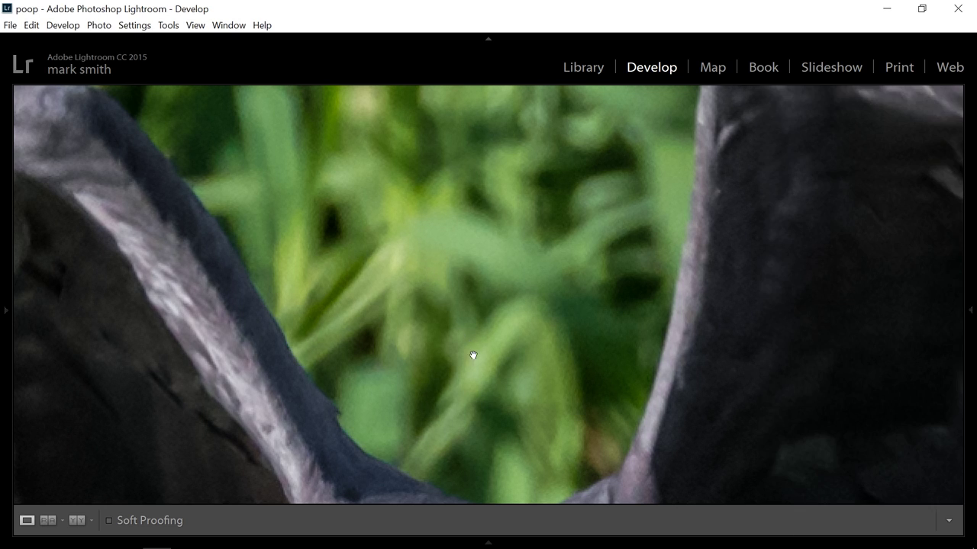
mouse_move(972, 458)
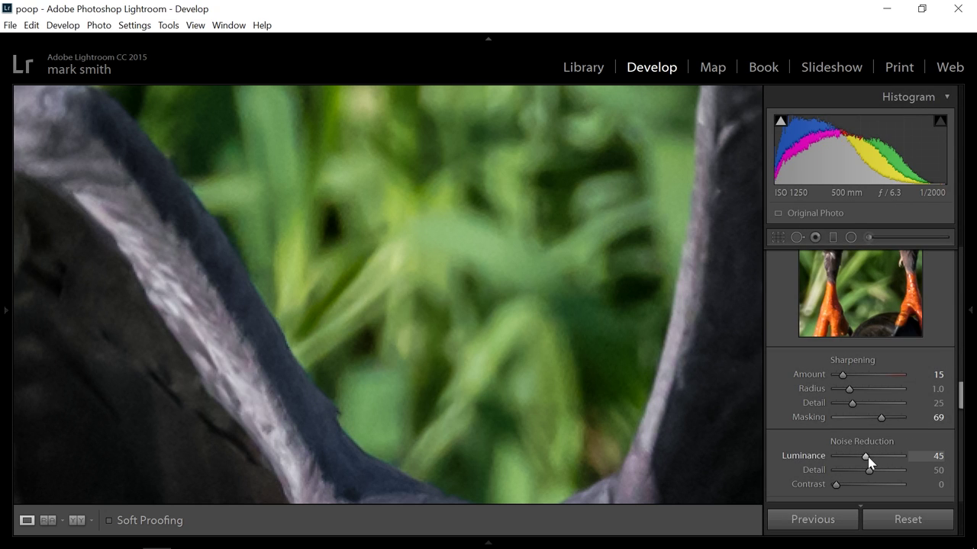
drag(868, 457, 871, 458)
drag(868, 458, 854, 456)
mouse_move(972, 382)
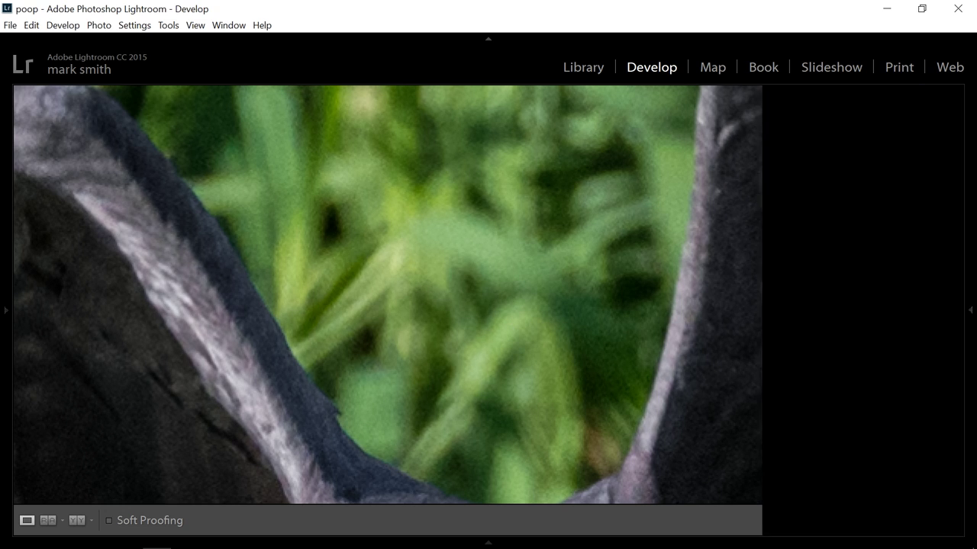
drag(845, 458, 869, 457)
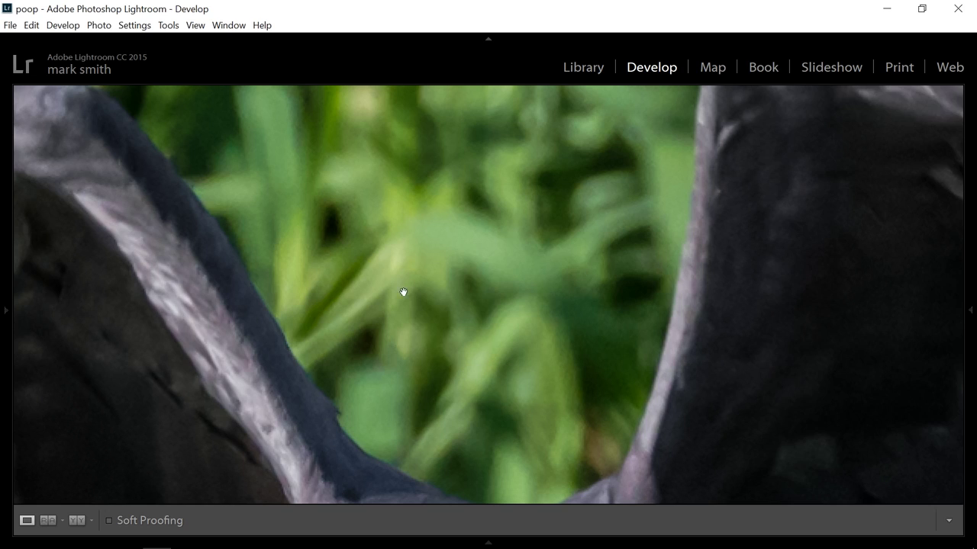
click(486, 331)
drag(501, 398, 502, 287)
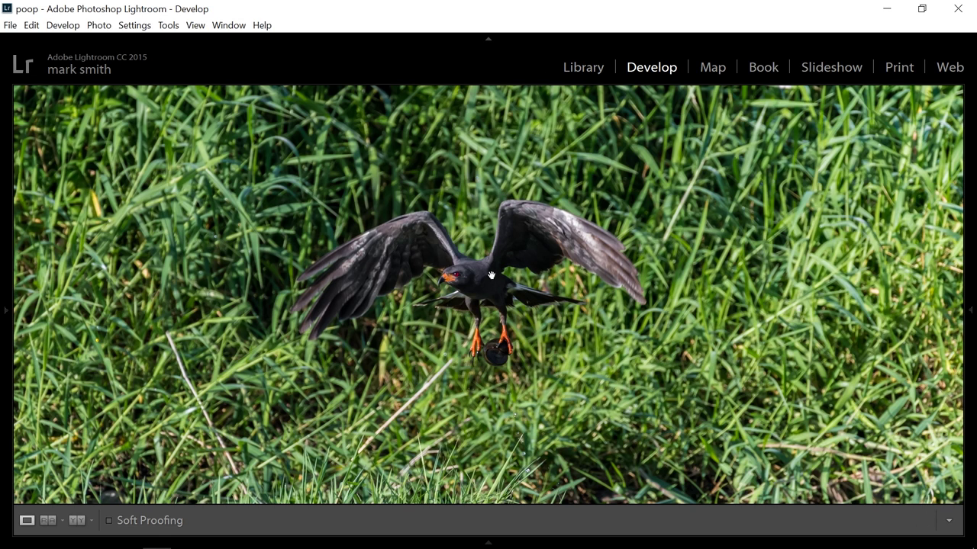
Step: Select hawk photo 1900 in the Library and reopen it in Develop
click(588, 70)
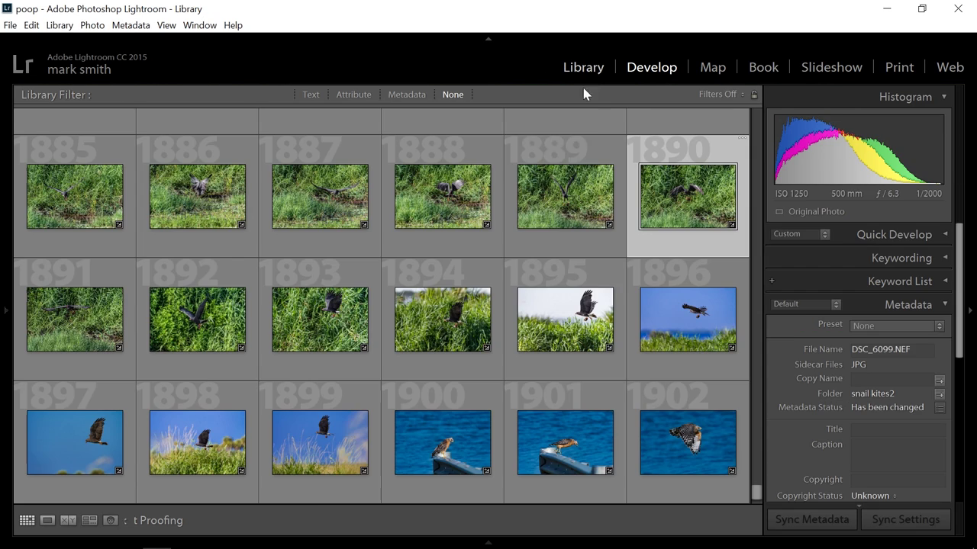
click(460, 433)
click(654, 69)
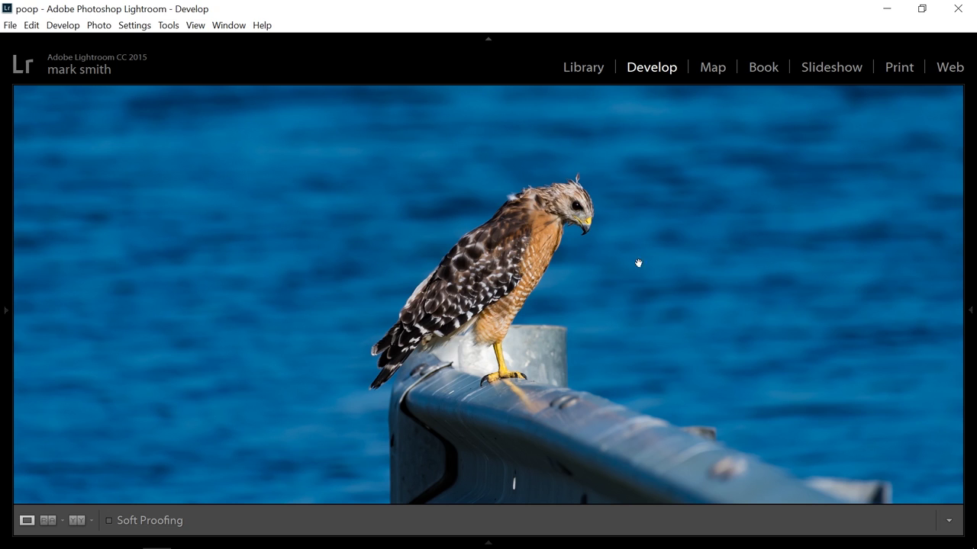
mouse_move(963, 364)
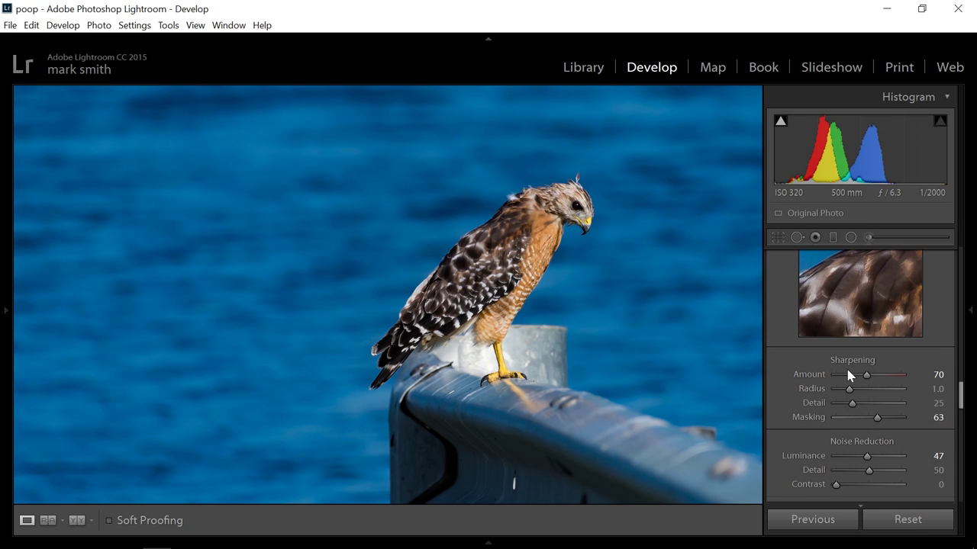